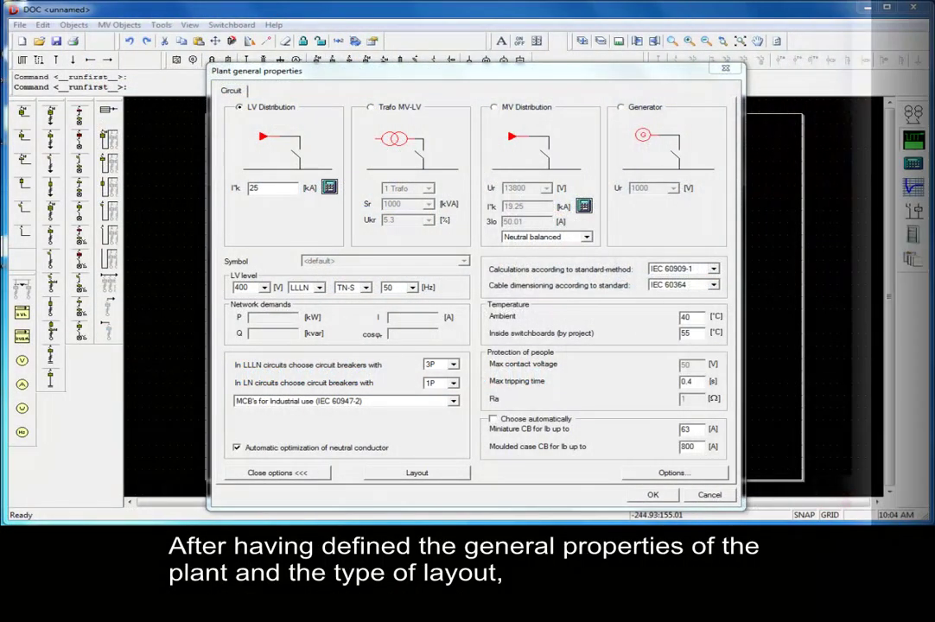
In Plant general properties, use 4P breakers for LLLN circuits and 2P for LN circuits
left_click(454, 365)
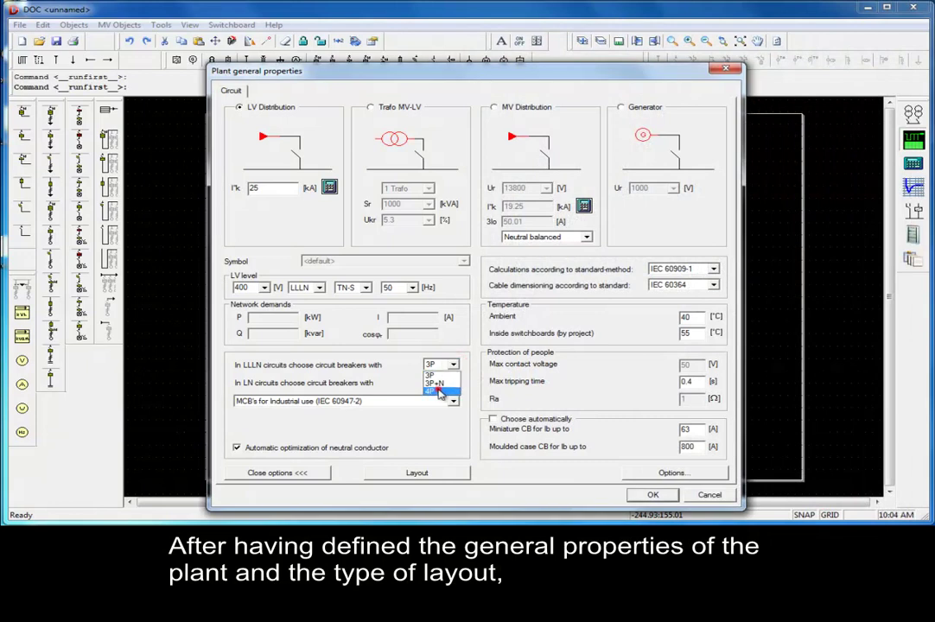
left_click(435, 390)
left_click(435, 410)
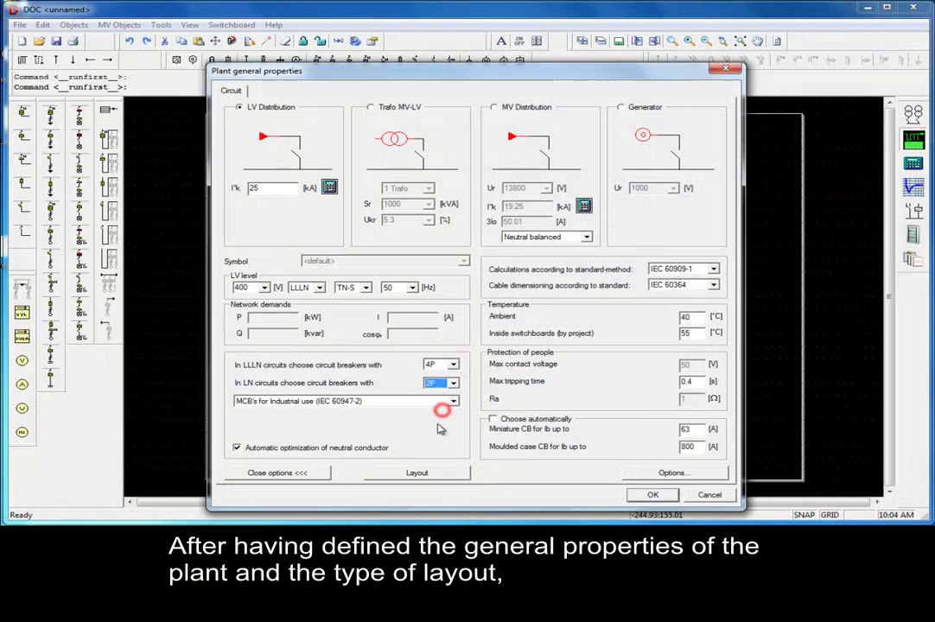
left_click(637, 498)
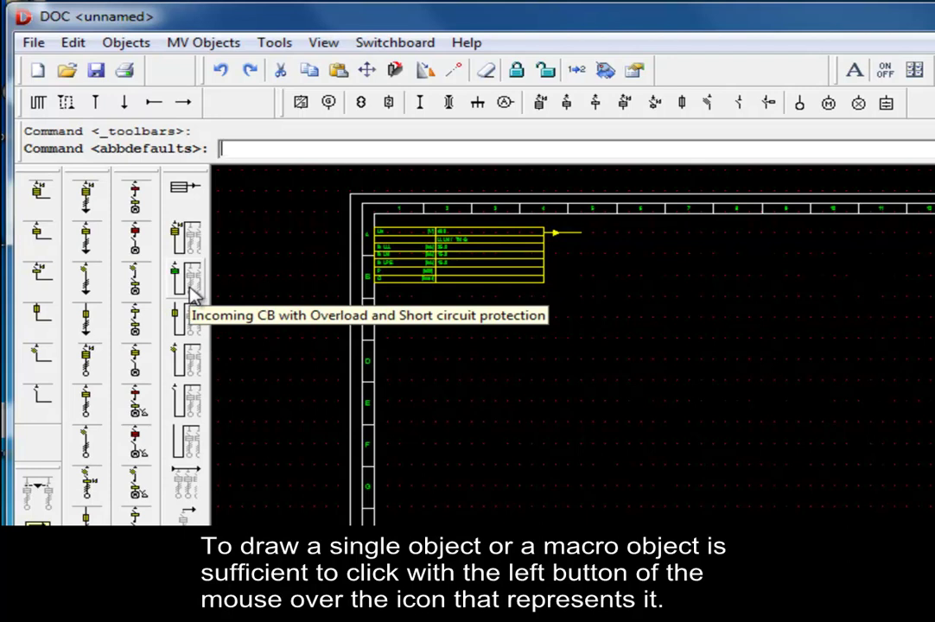
Place an incoming circuit breaker with protection at the supply block's arrow, creating the main busbar
left_click(191, 293)
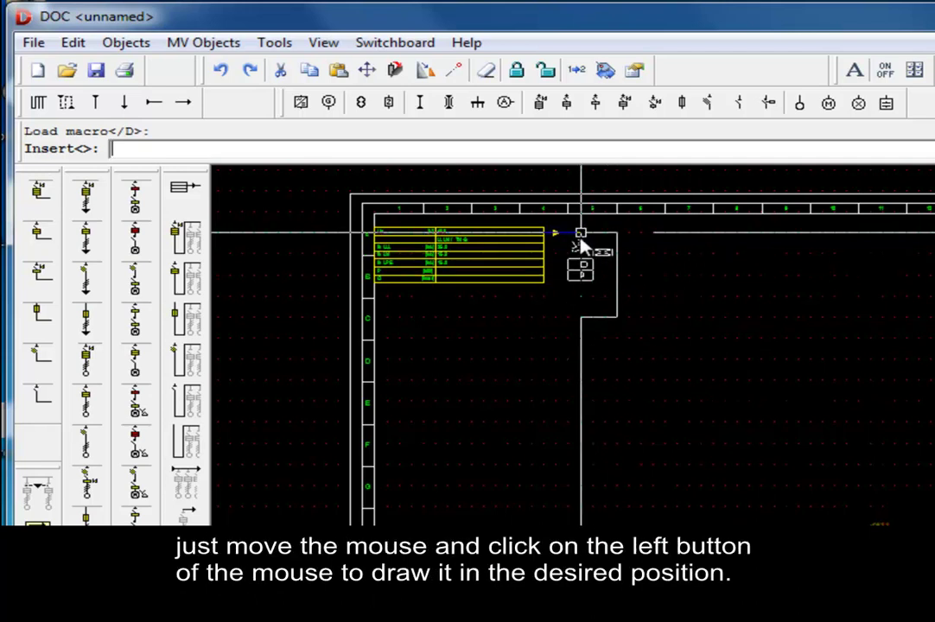
left_click(581, 238)
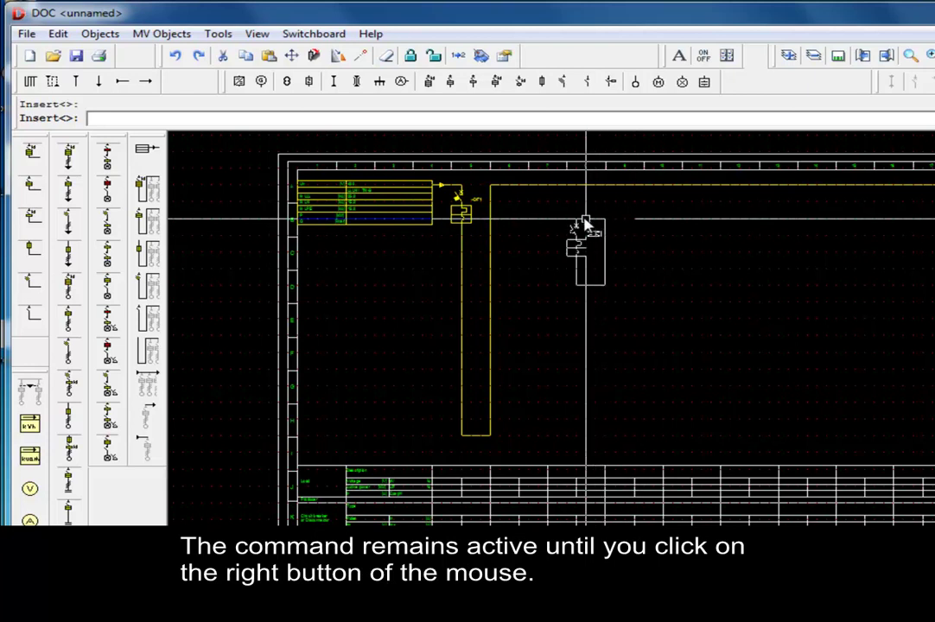
right_click(585, 223)
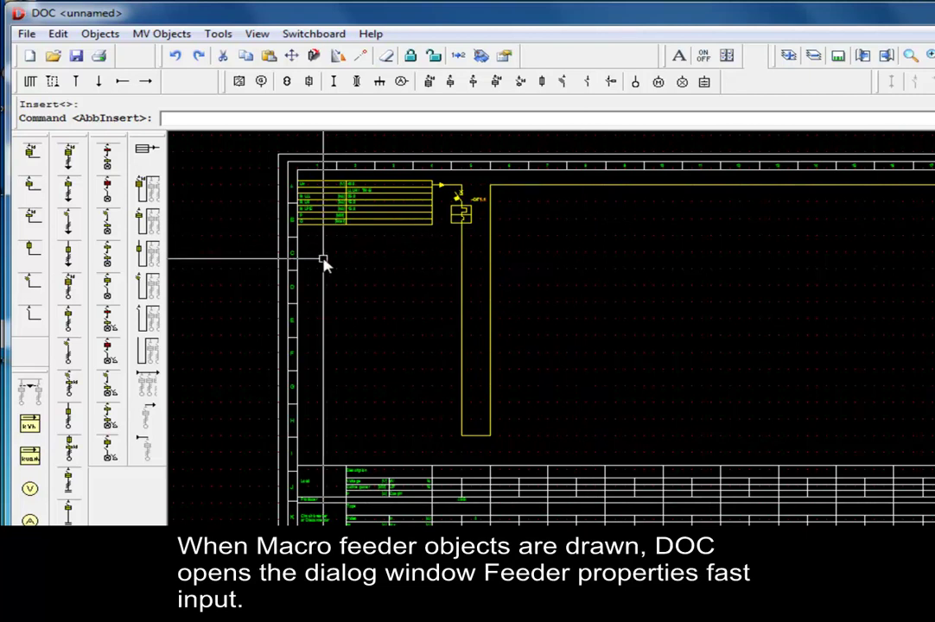
Place a generic load feeder on the busbar right of the incoming breaker, keeping TN-S
left_click(70, 327)
left_click(527, 189)
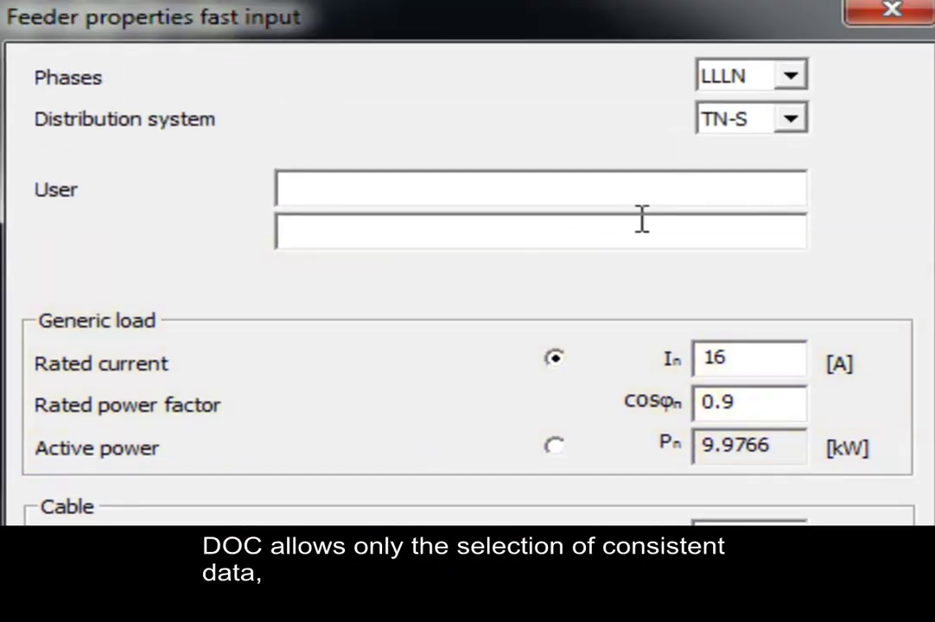
left_click(789, 119)
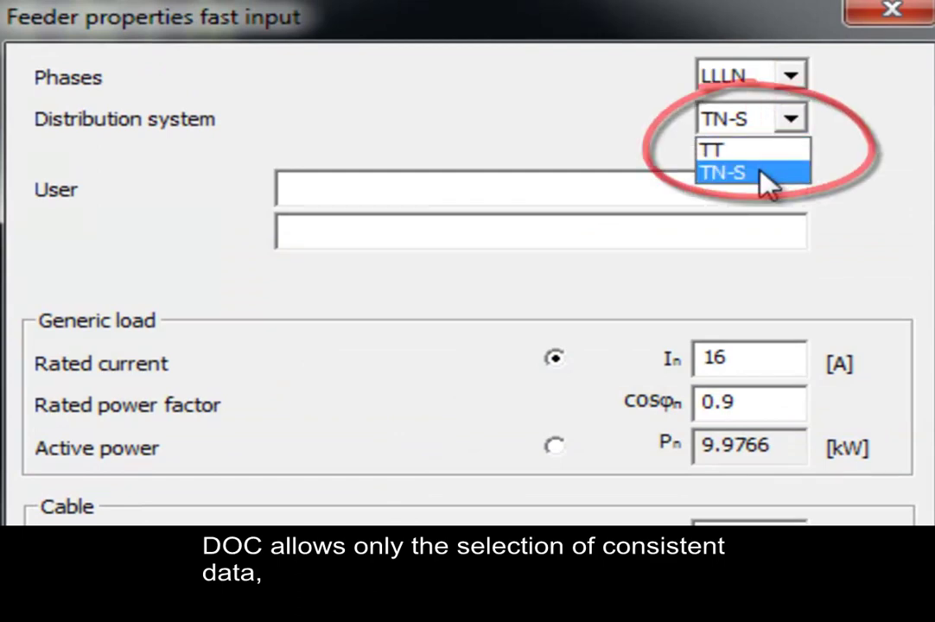
left_click(851, 128)
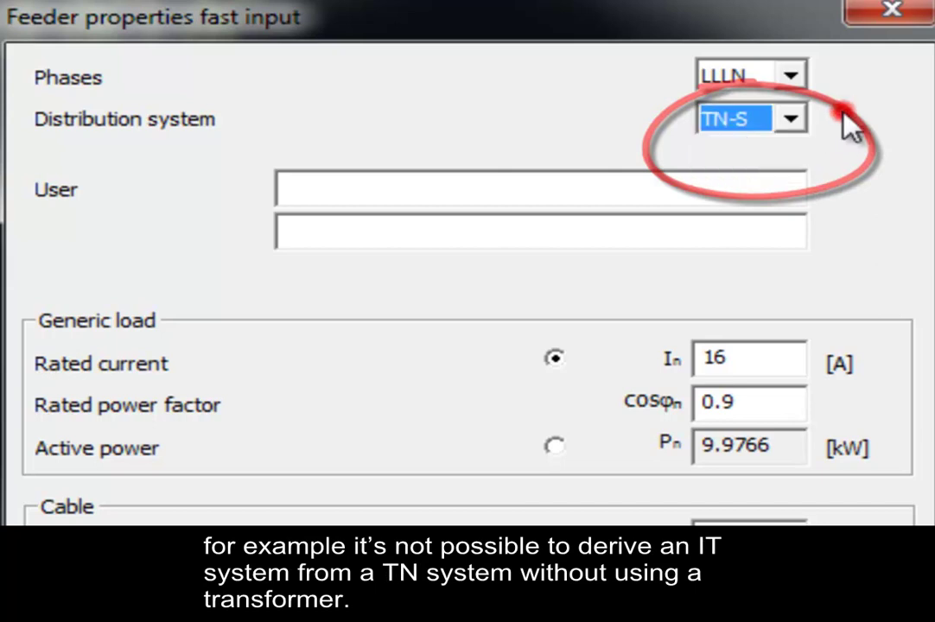
Name the feeder 'Load 1' with 230 A rated current and power factor 0.8
left_click(640, 187)
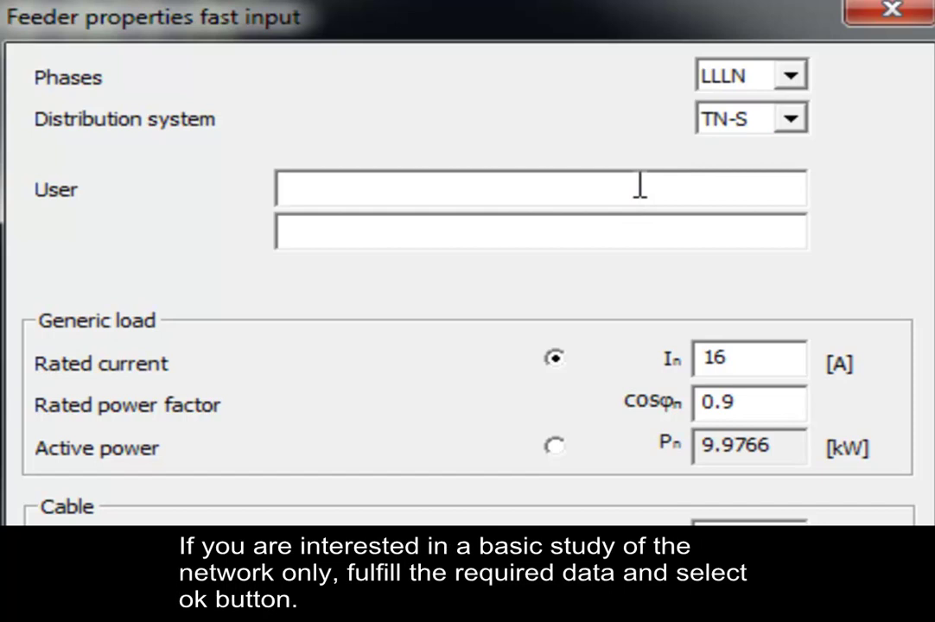
type("Load")
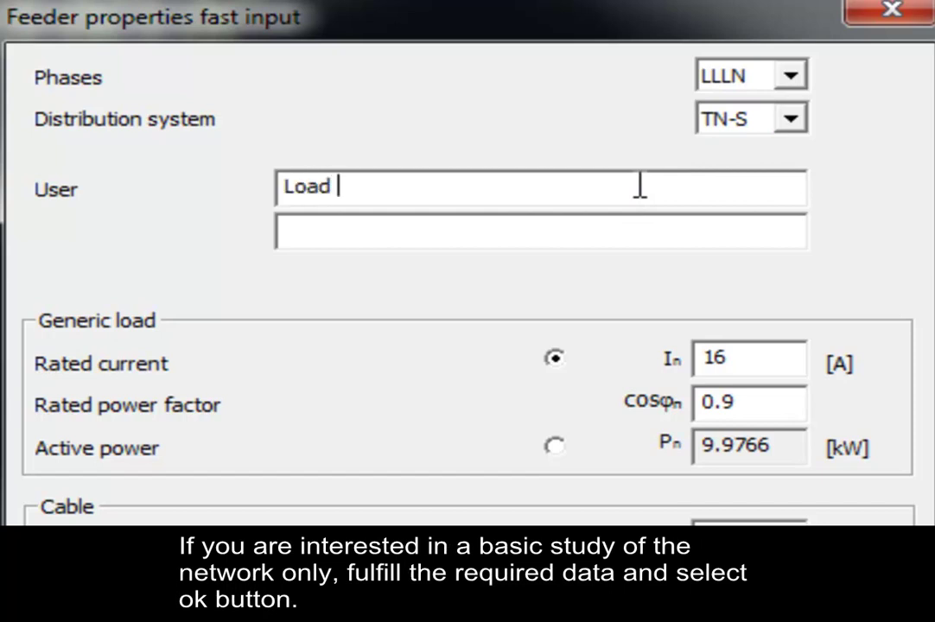
type(" 1")
left_click_drag(748, 356, 675, 356)
type("2")
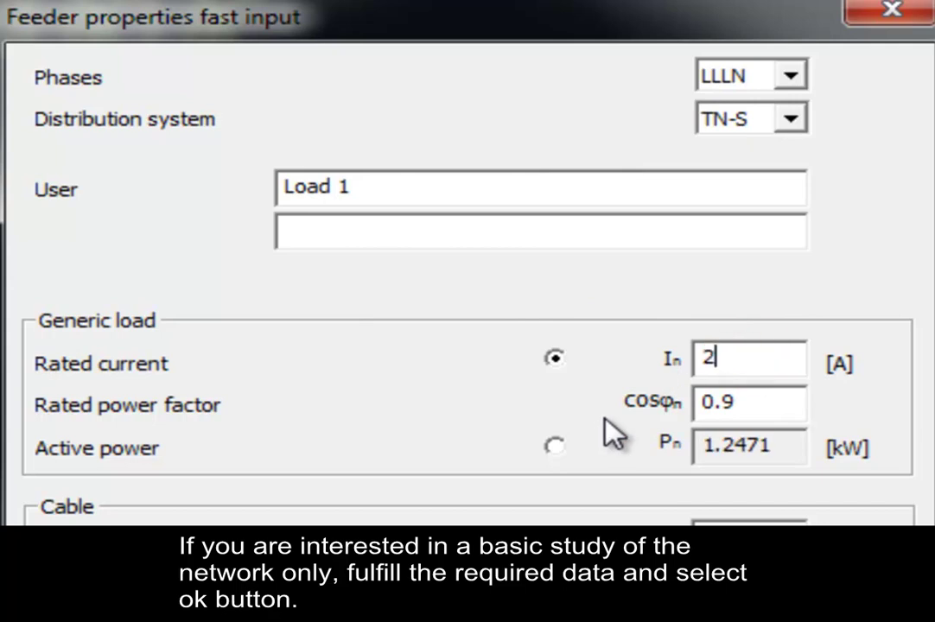
type("30")
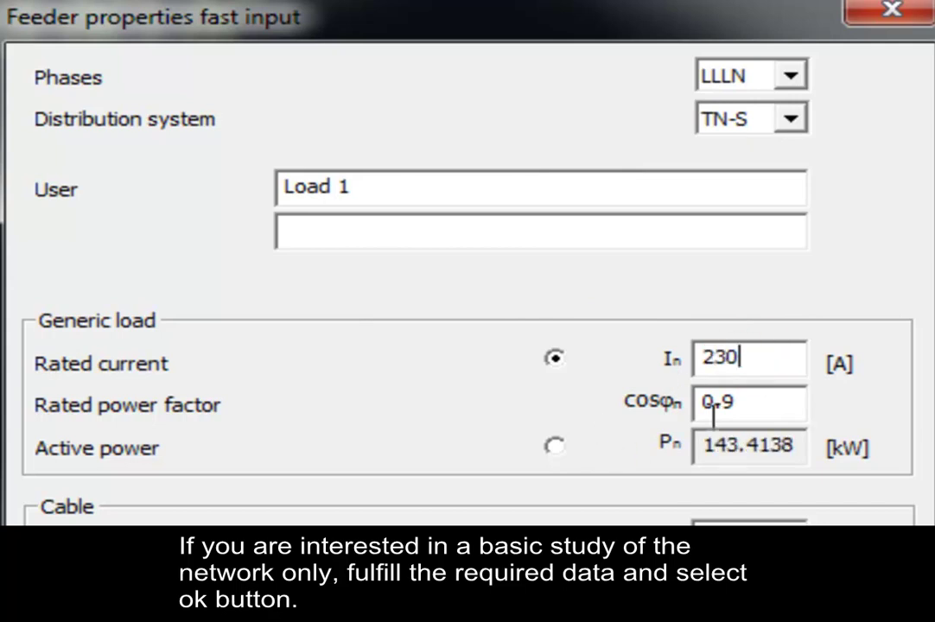
left_click(752, 411)
key("BackSpace")
type("8")
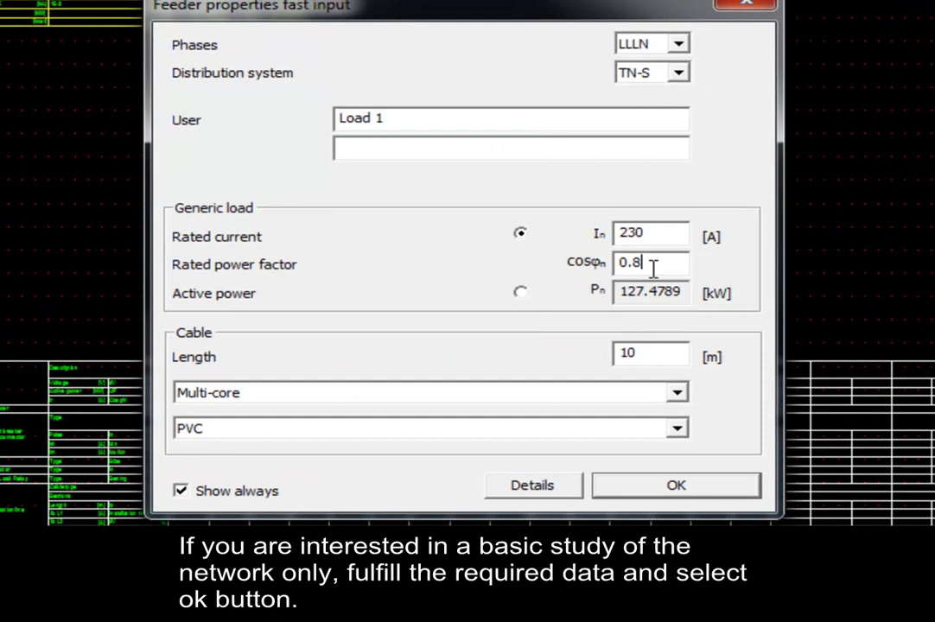
Give Load 1 a 25 m multi-core EPR/XLPE cable and confirm the feeder properties
double_click(654, 355)
type("2")
type("5")
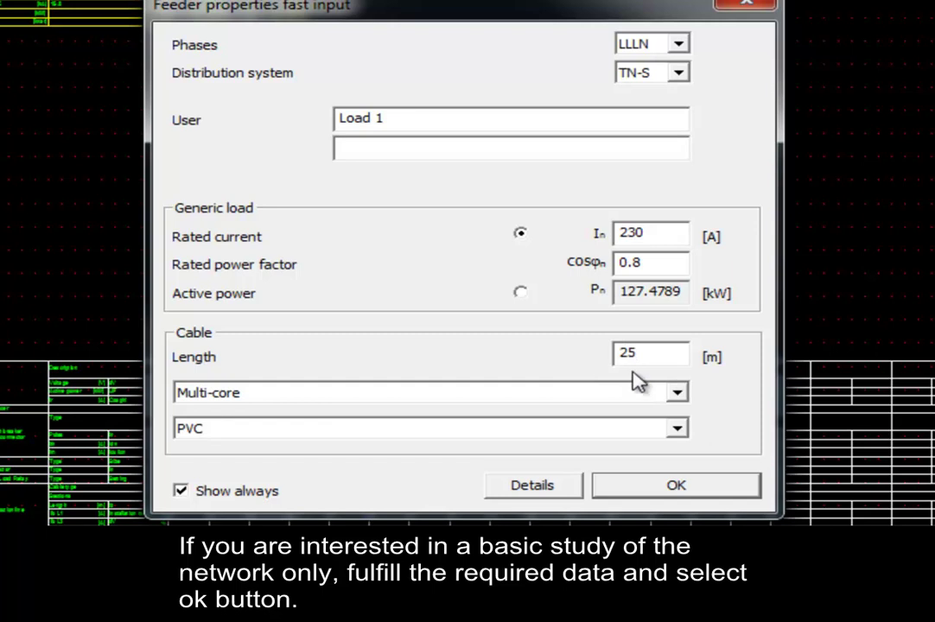
left_click(677, 393)
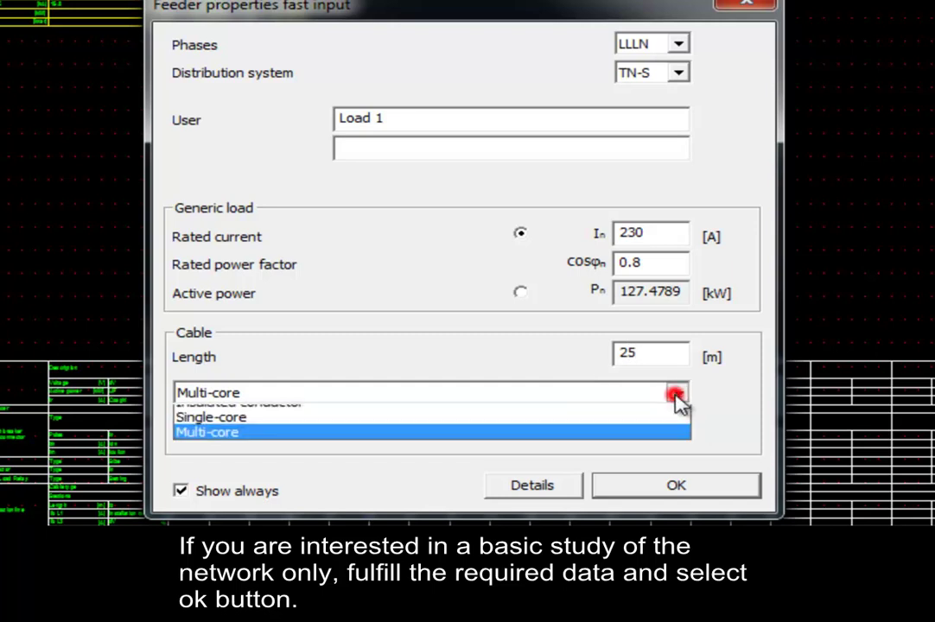
left_click(677, 393)
left_click(677, 429)
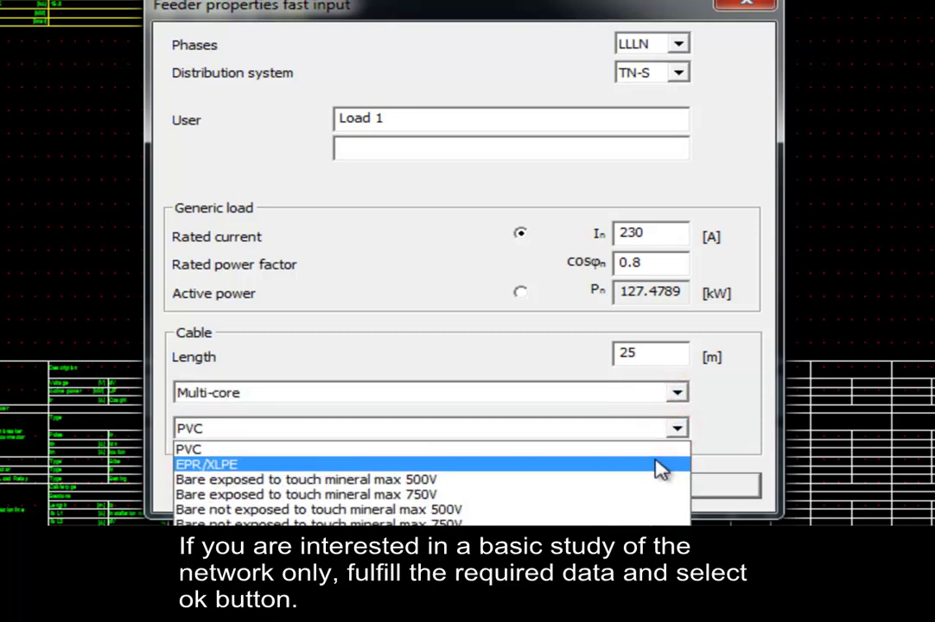
left_click(659, 467)
left_click(648, 486)
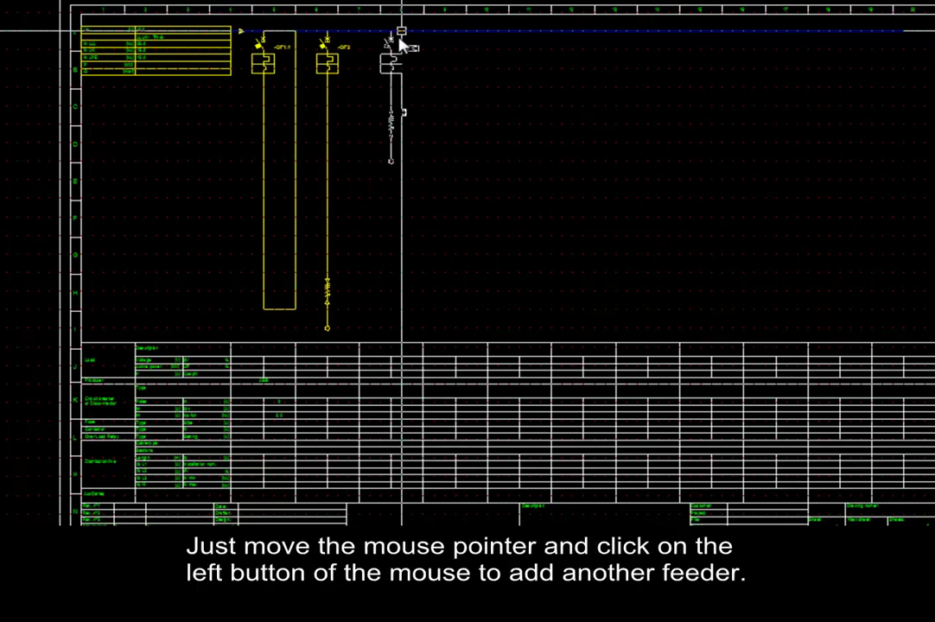
Place another load feeder on the busbar named 'Load2' with 300 A rated current
left_click(400, 41)
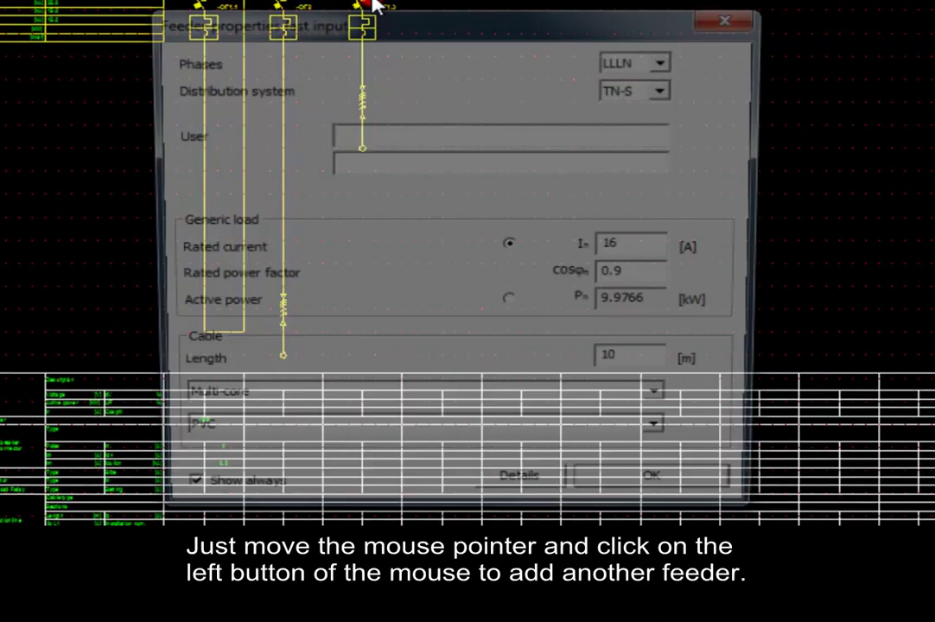
left_click_drag(374, 7, 485, 26)
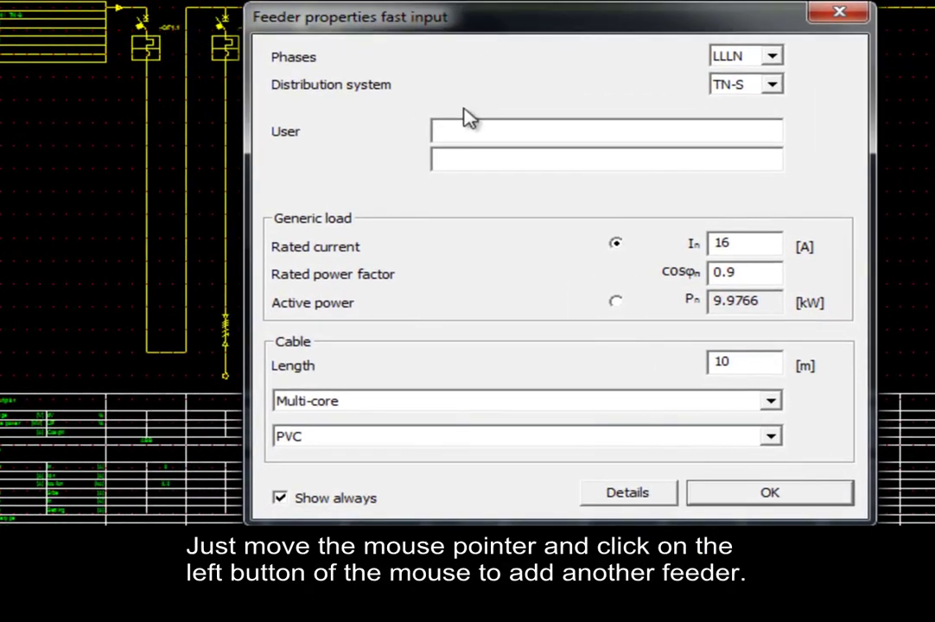
left_click(451, 130)
type("Load")
type("1")
key("BackSpace")
type("2")
double_click(763, 242)
type("300")
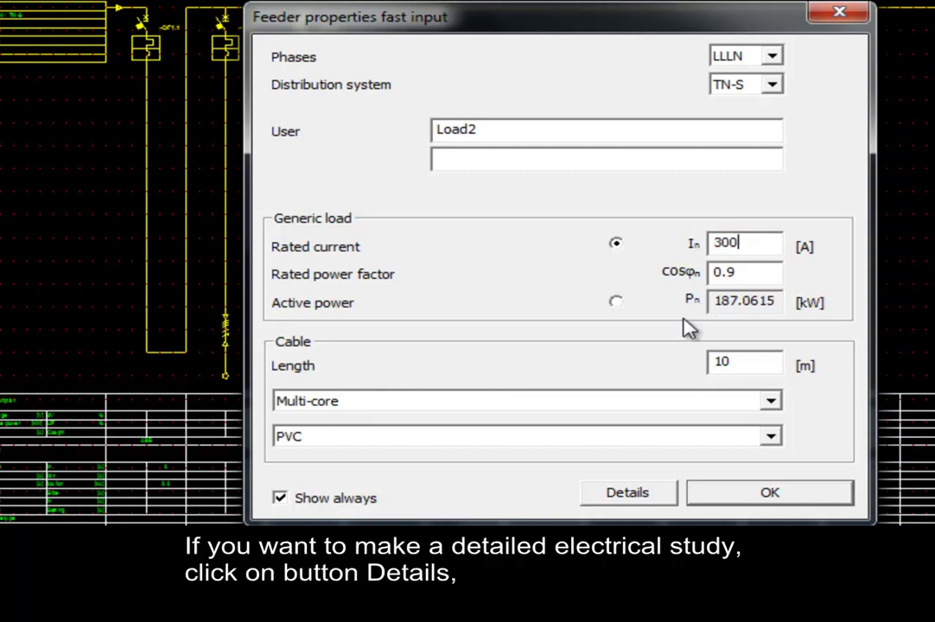
double_click(749, 272)
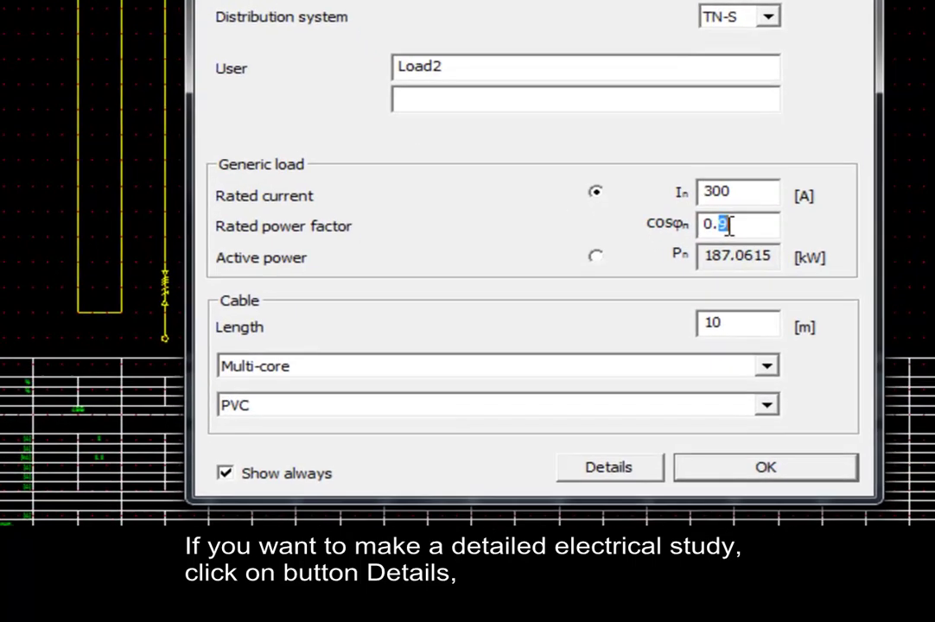
Set Load2's cosφ to 0.8, review its load, cable and breaker details, then finish insertion
type("0.8")
left_click(608, 466)
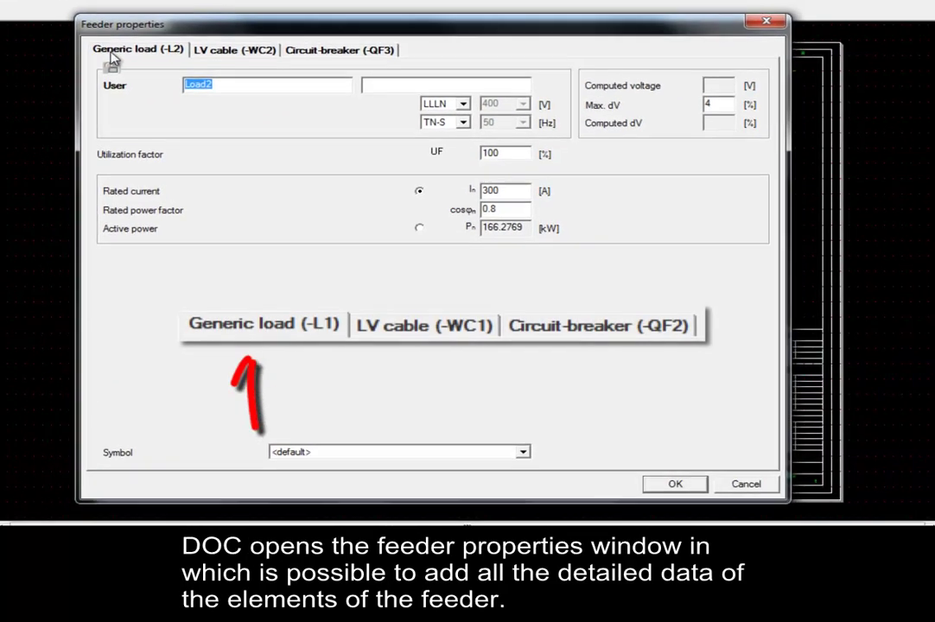
left_click(216, 51)
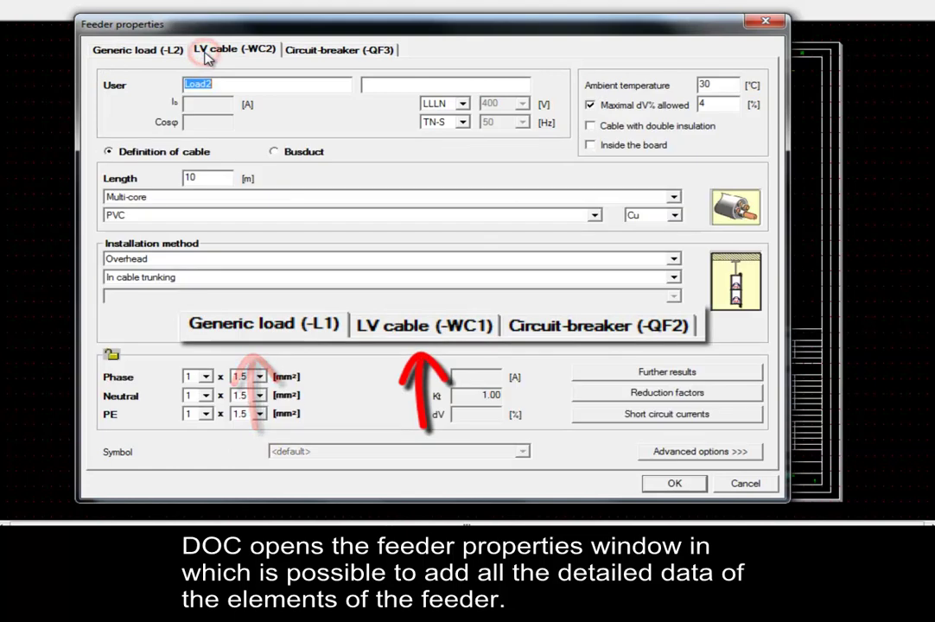
left_click(324, 50)
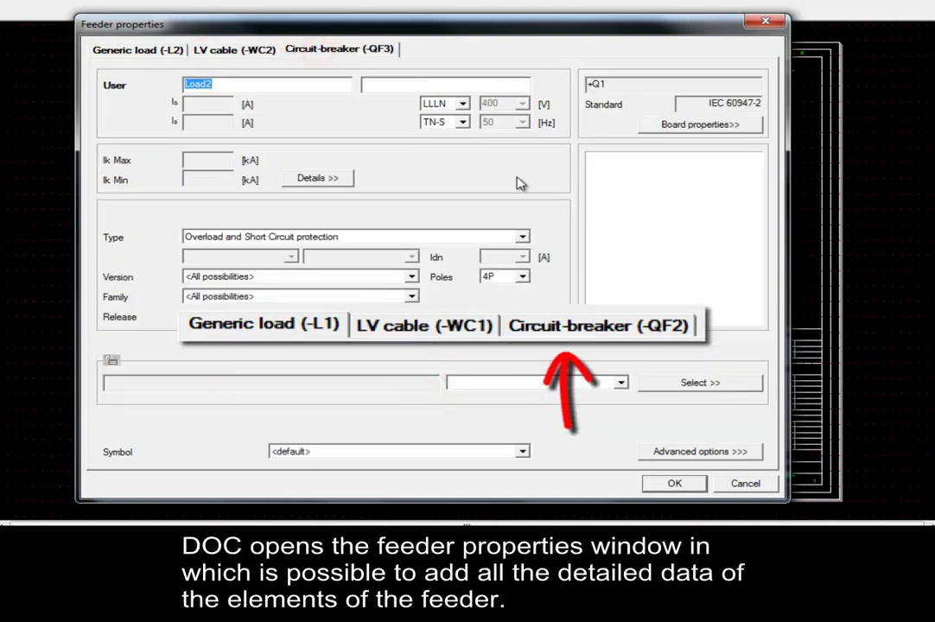
left_click(665, 481)
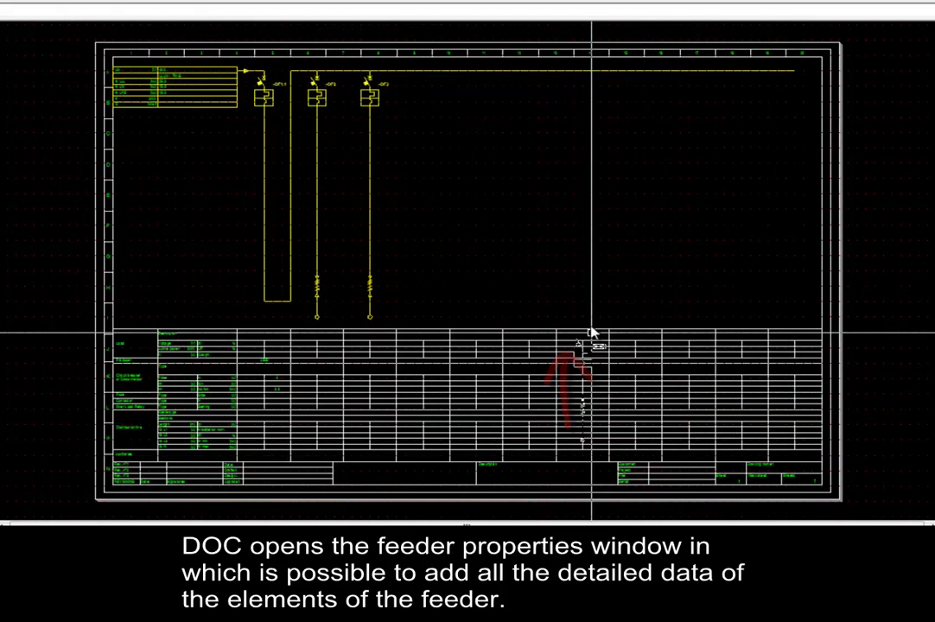
key("Escape")
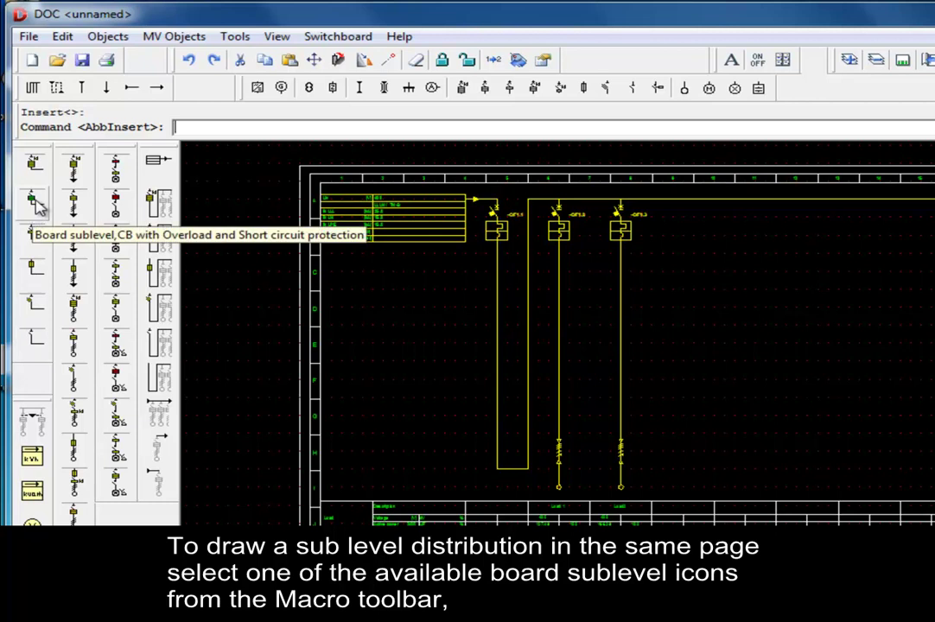
Insert a board sub-level distribution breaker on the main busbar with user 'Sub level'
left_click(35, 200)
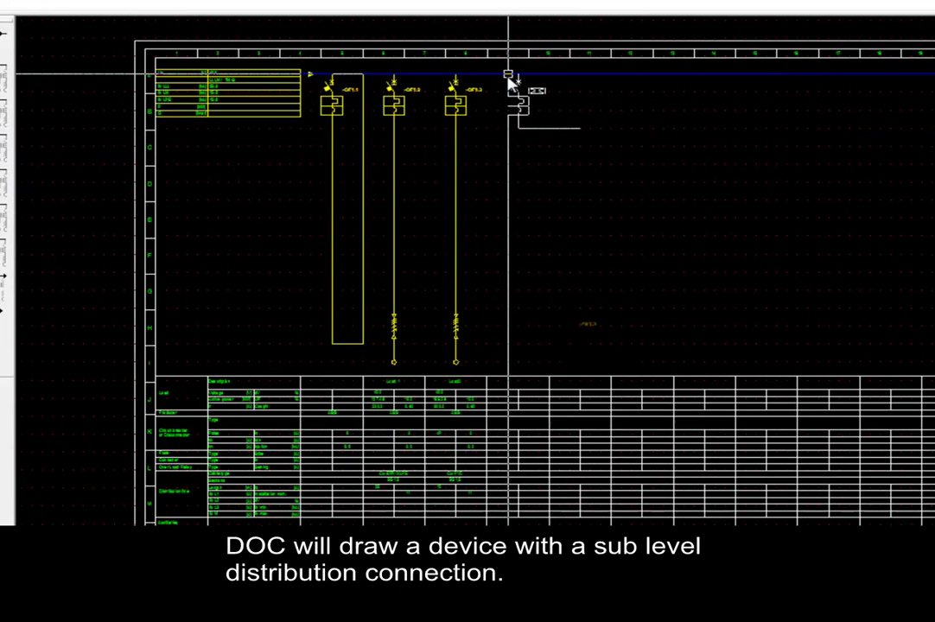
left_click(674, 202)
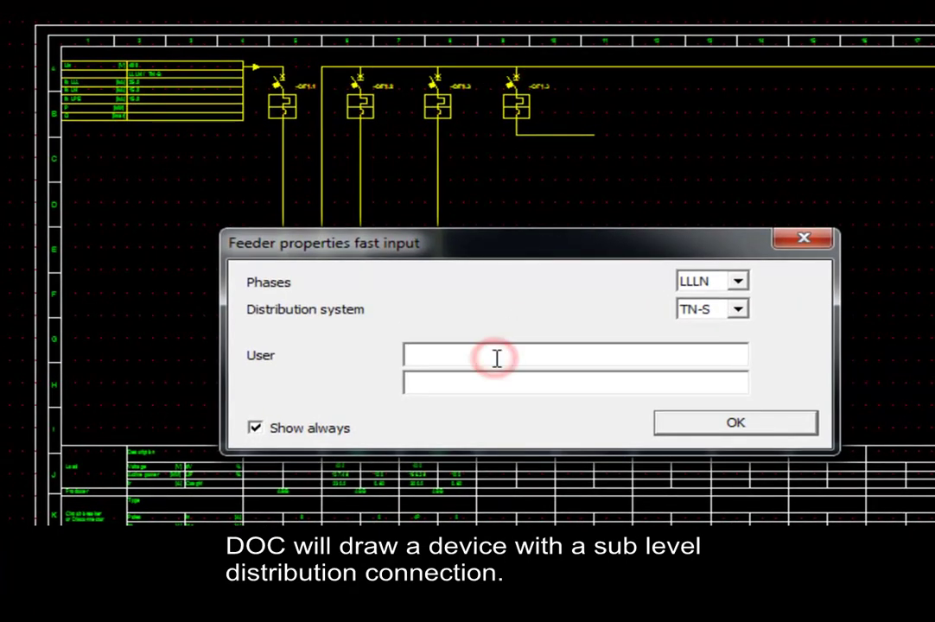
type("Sub level")
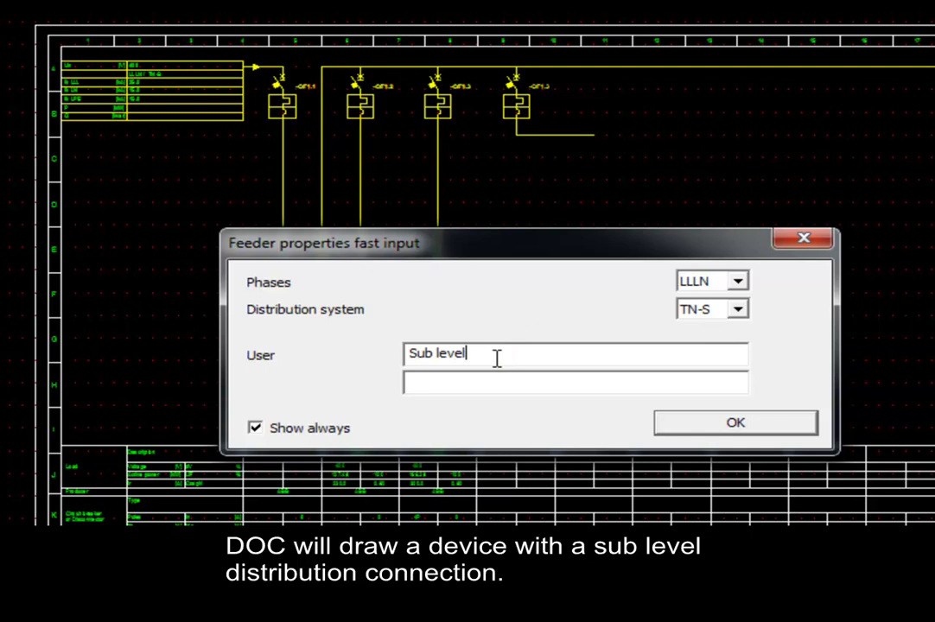
left_click(735, 422)
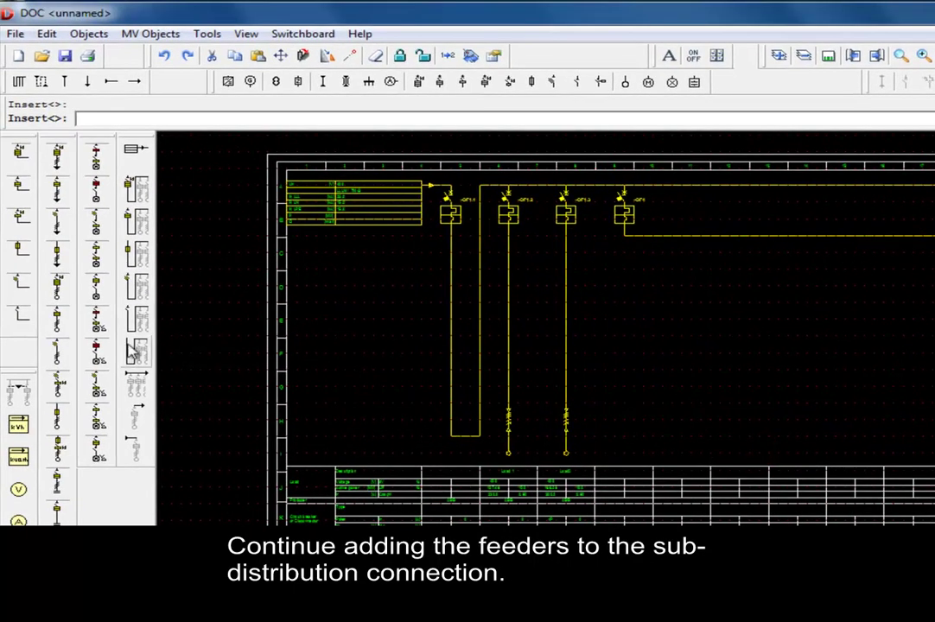
Attach a load feeder with default 16 A properties to the sub-distribution line
left_click(55, 318)
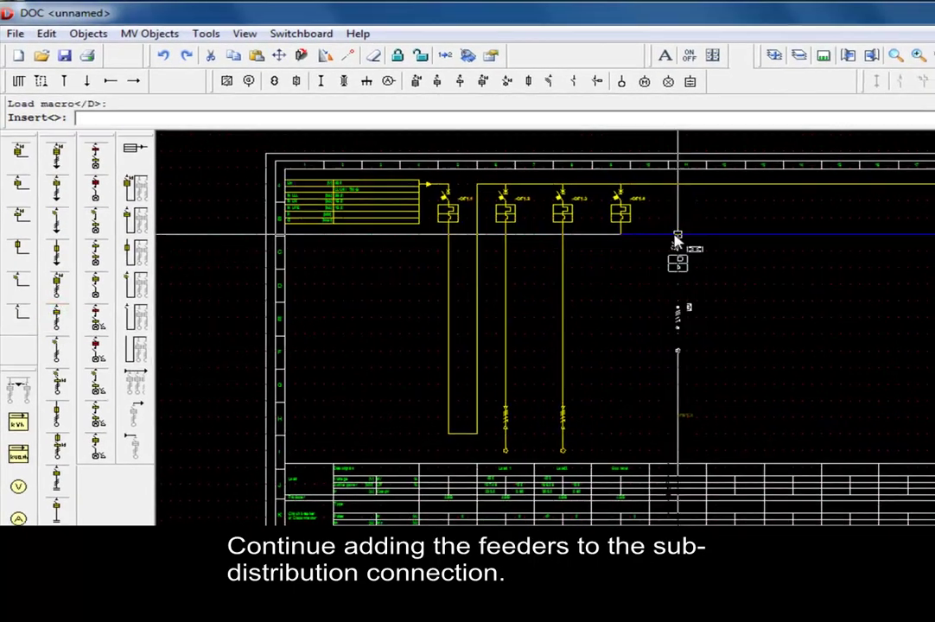
left_click(677, 241)
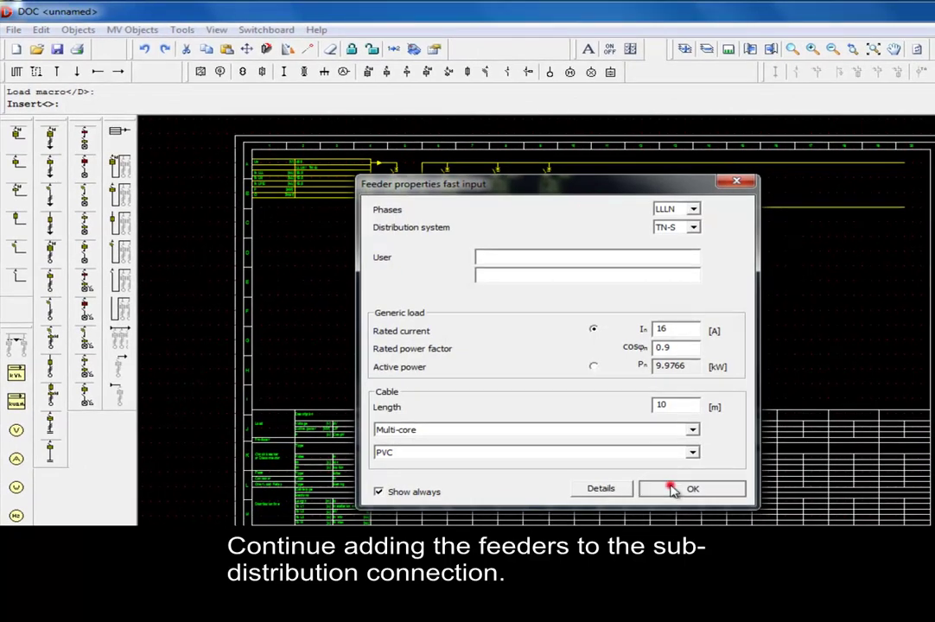
left_click(673, 489)
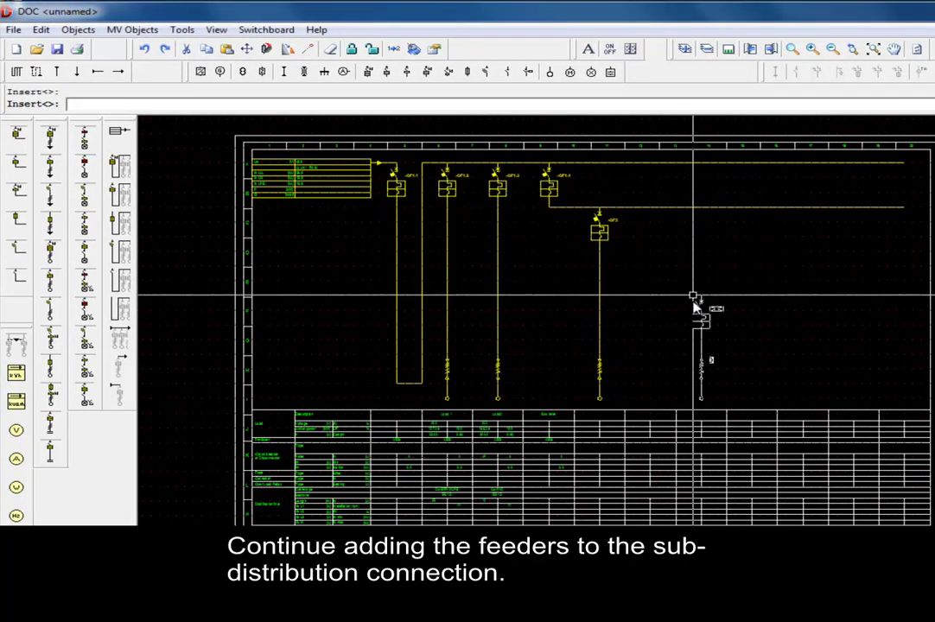
key("Escape")
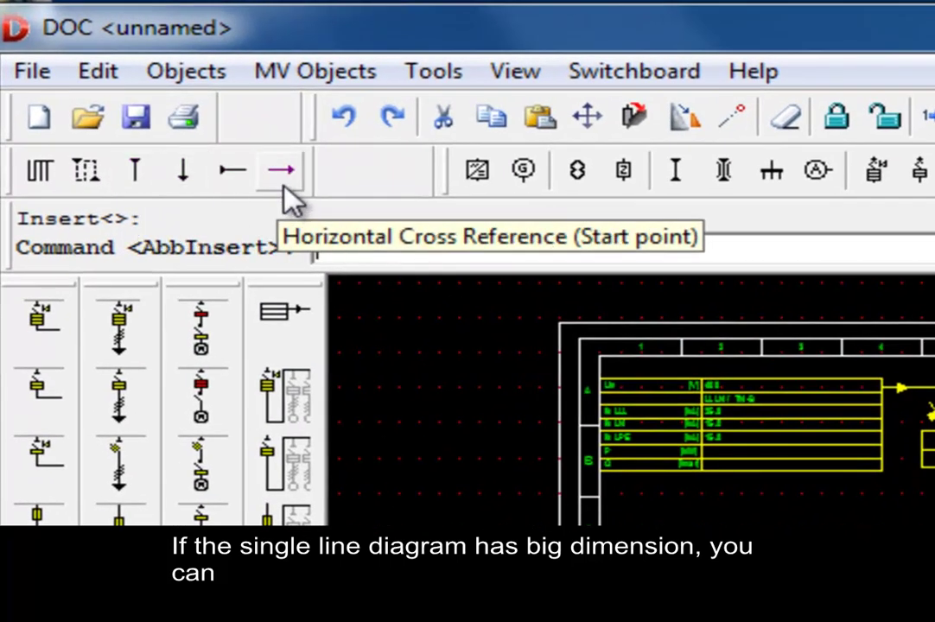
Place outgoing cross reference 1.6 on the sub-distribution line, then add a new sheet
left_click(189, 191)
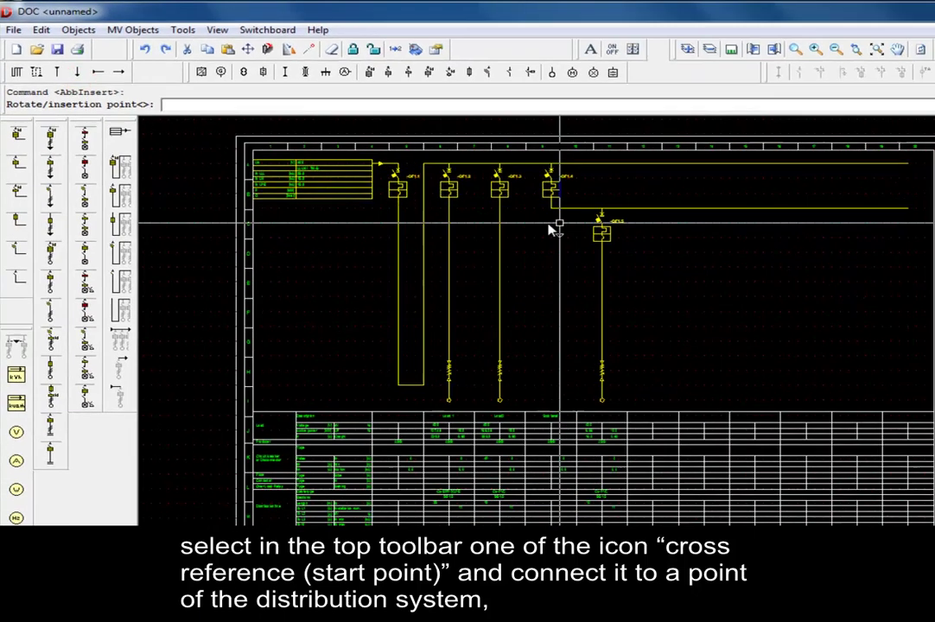
left_click(651, 217)
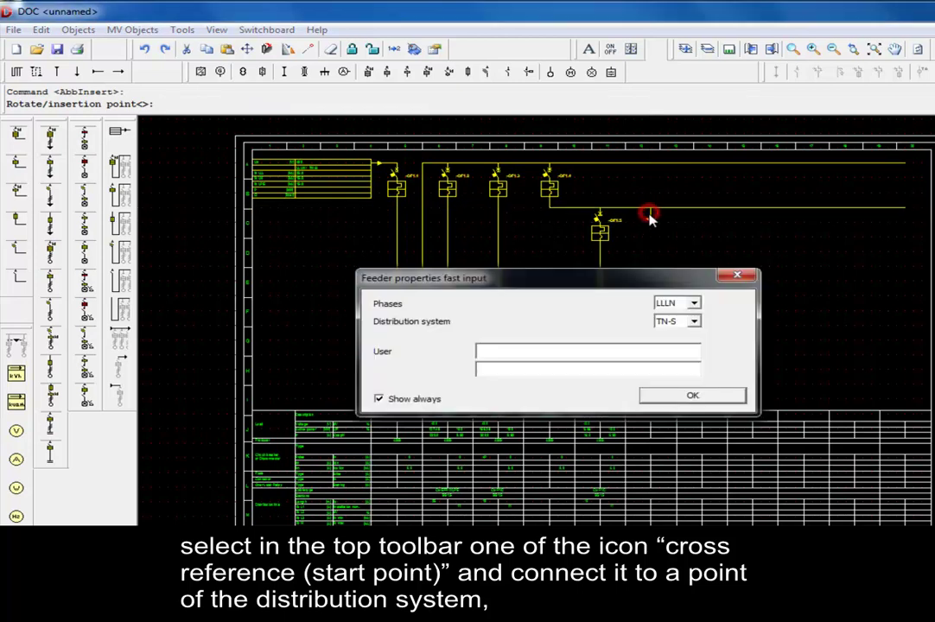
left_click(802, 482)
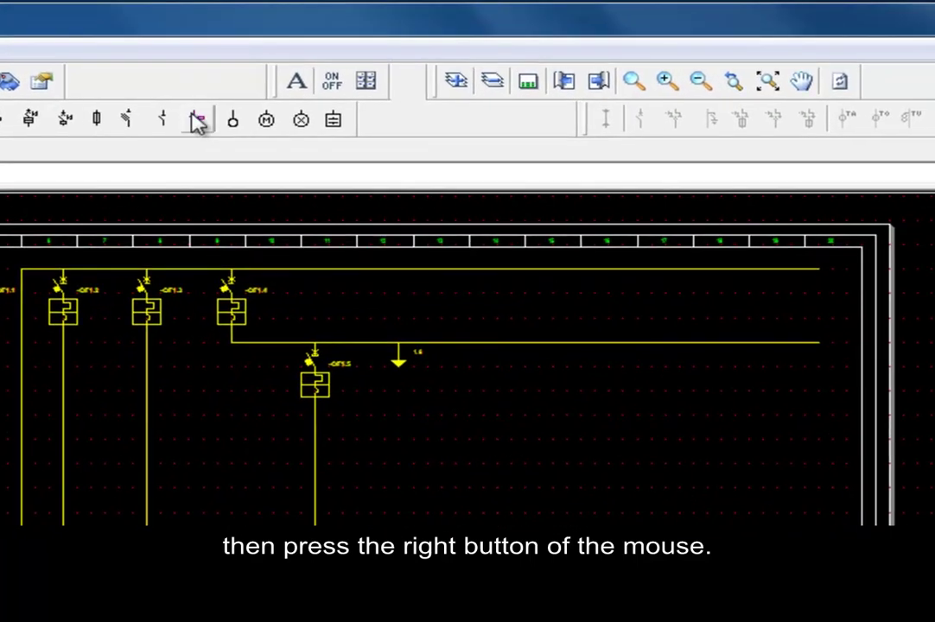
left_click(461, 81)
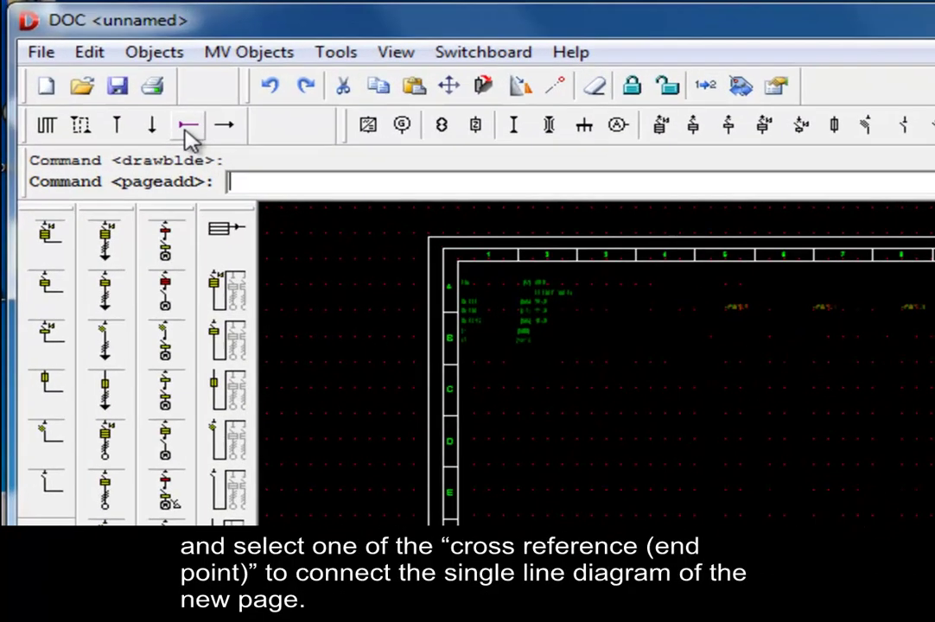
Place an incoming cross-reference end point at the sheet's top left, linked to 1.6
left_click(205, 142)
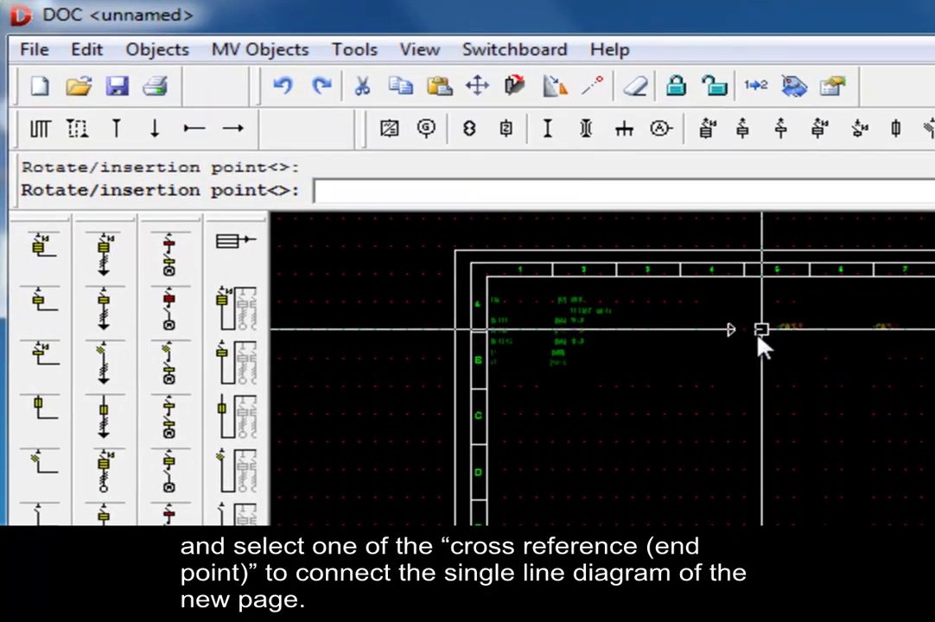
left_click(775, 347)
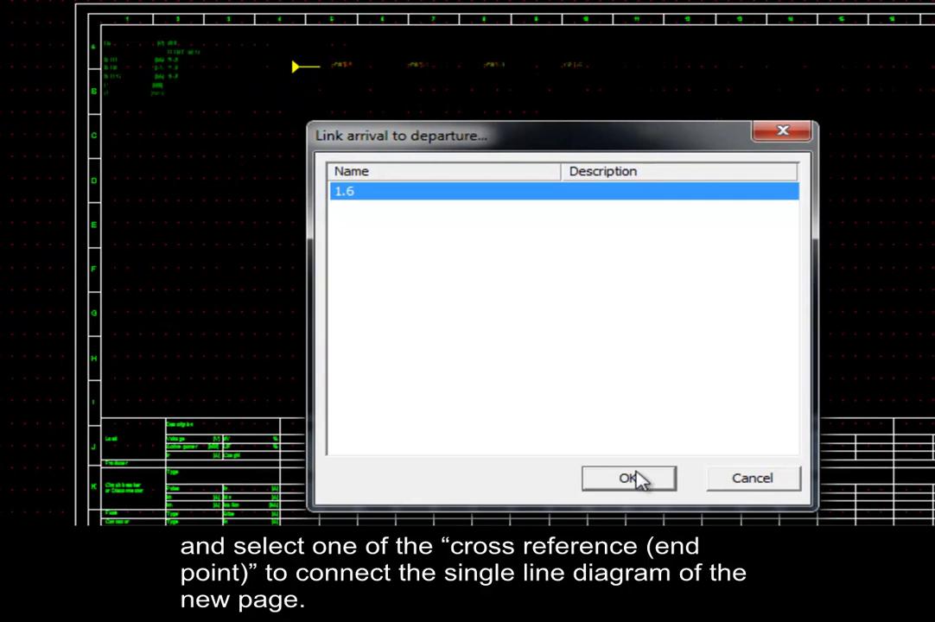
left_click(633, 479)
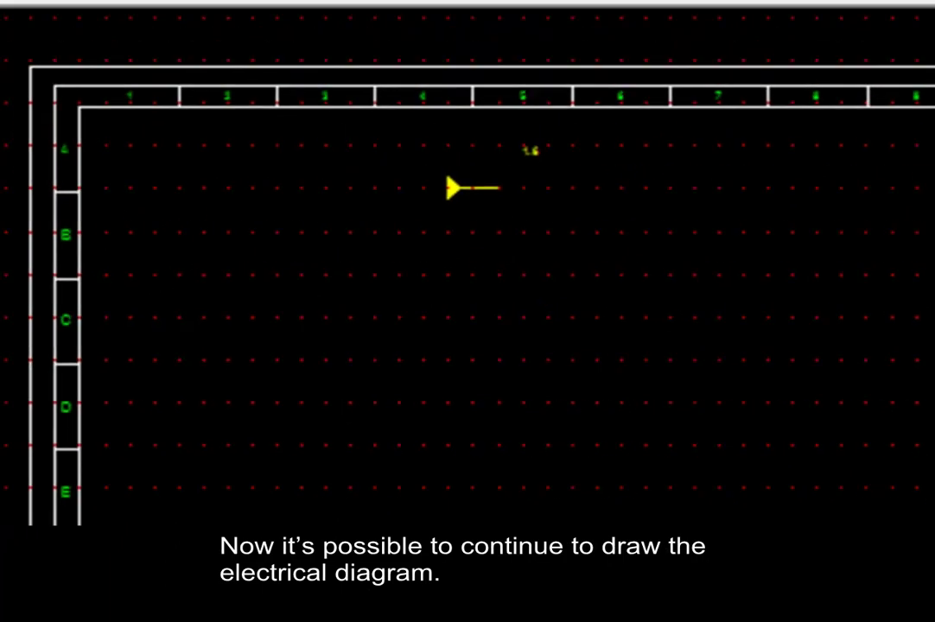
Draw a busbar from the incoming arrow and attach a load feeder with default properties
left_click(346, 102)
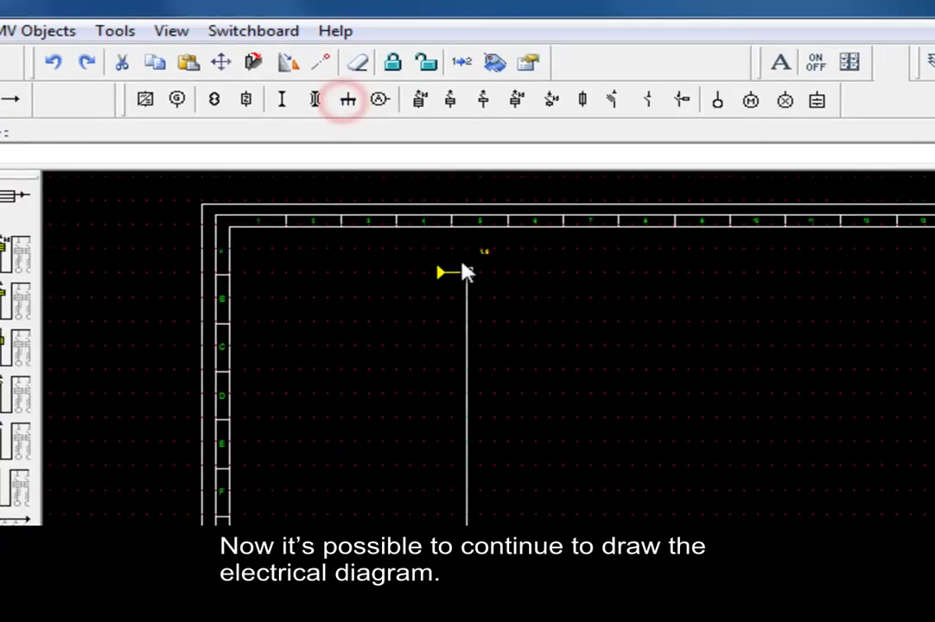
left_click(468, 272)
left_click(694, 192)
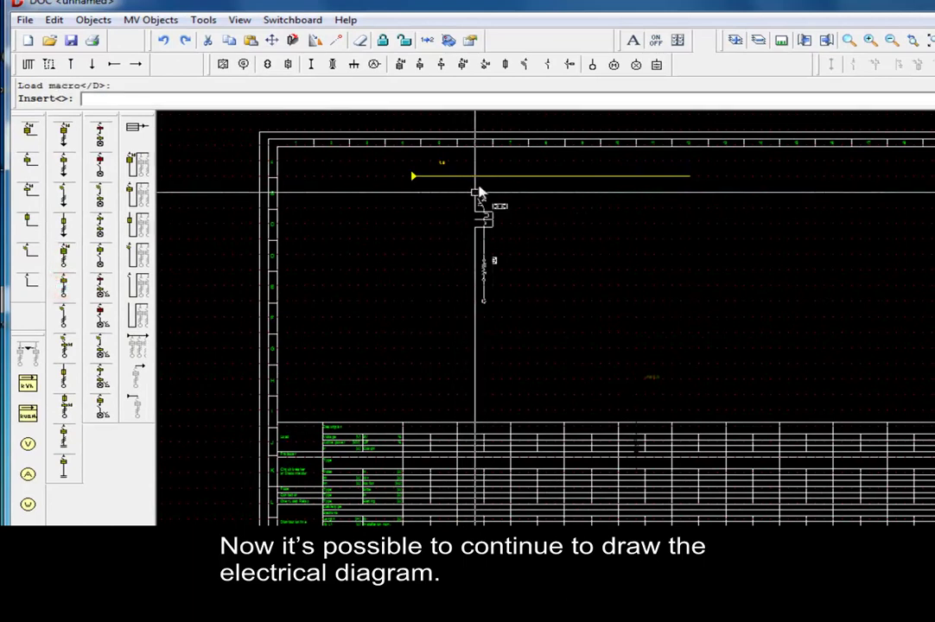
left_click(484, 184)
left_click(706, 503)
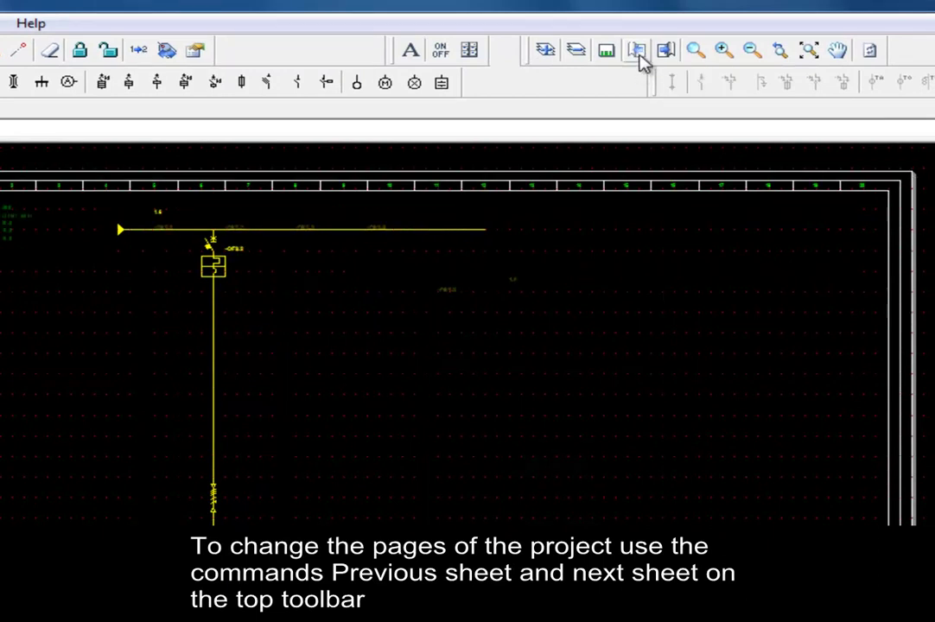
left_click(641, 60)
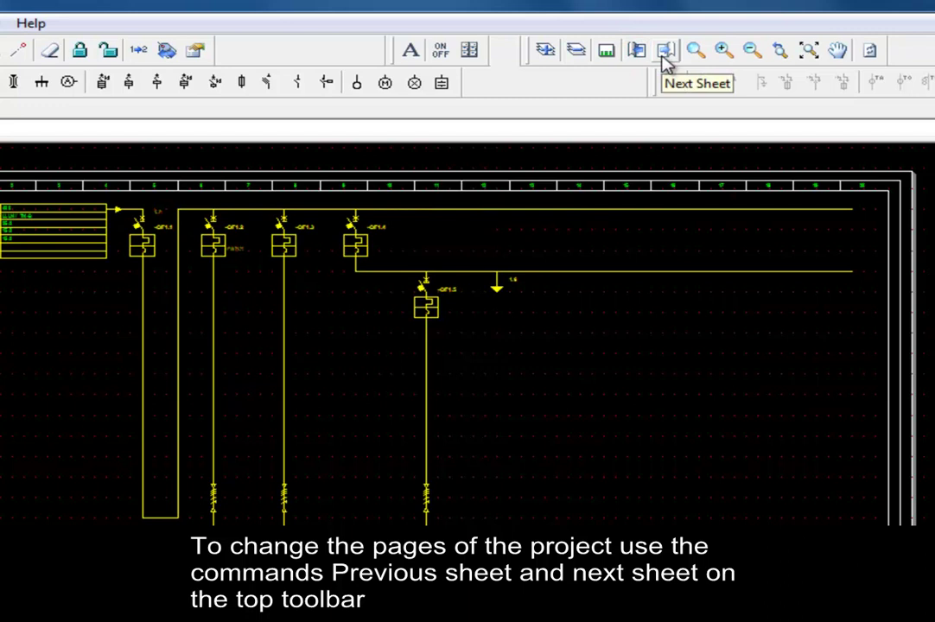
left_click(665, 52)
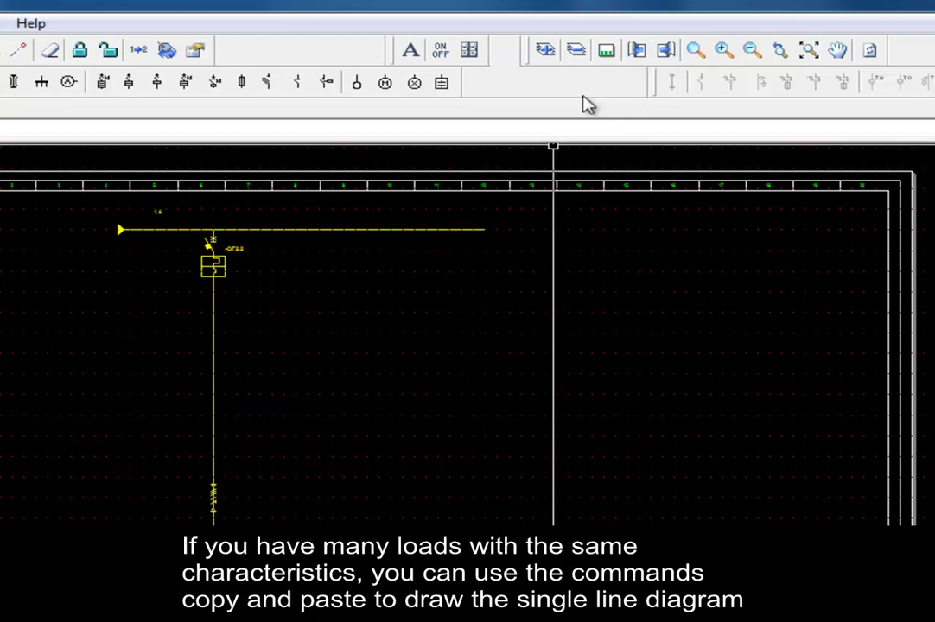
On the first sheet, copy the Load 1 and Load2 feeders with their breakers
left_click(637, 51)
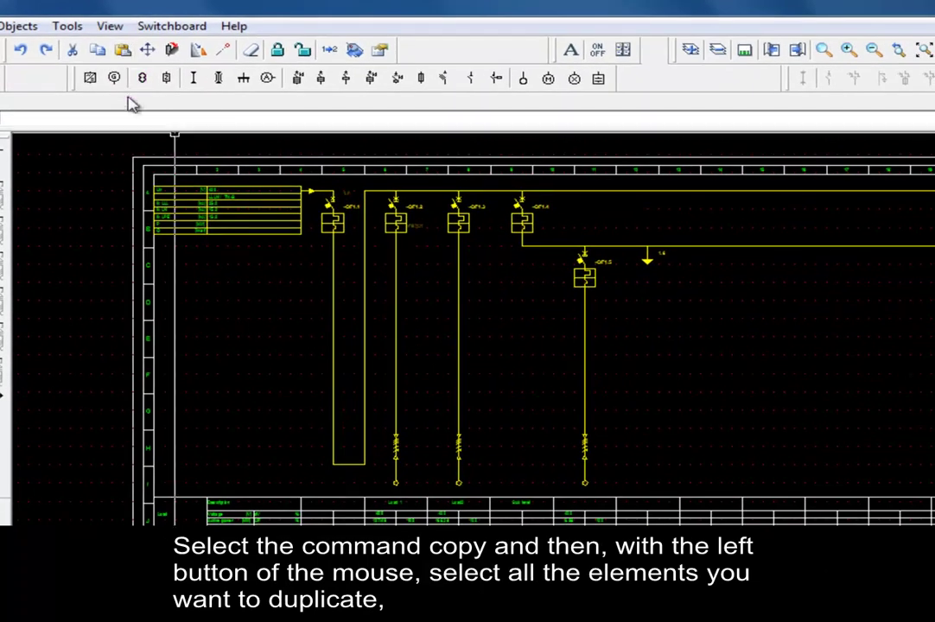
left_click(98, 50)
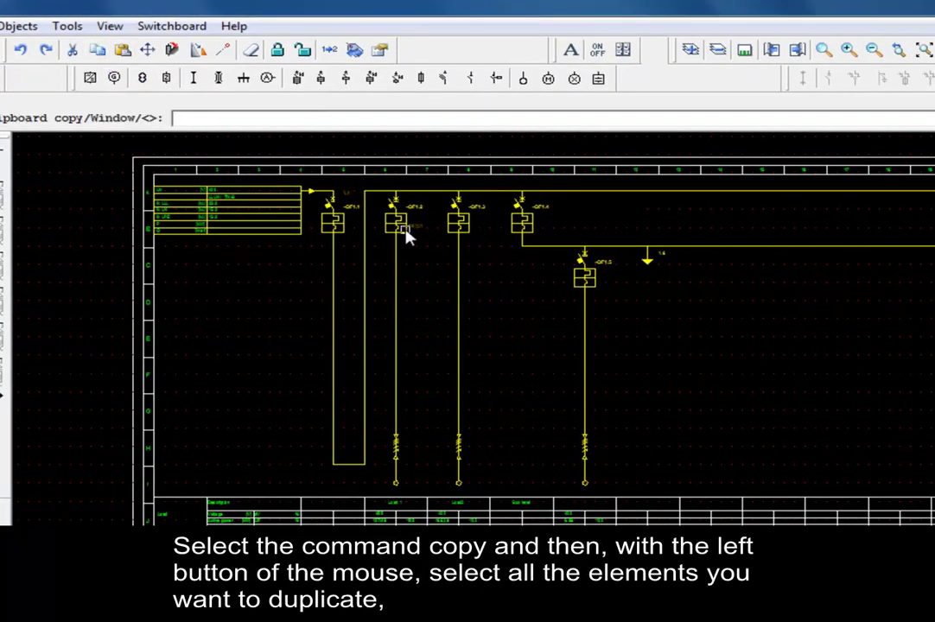
left_click(499, 499)
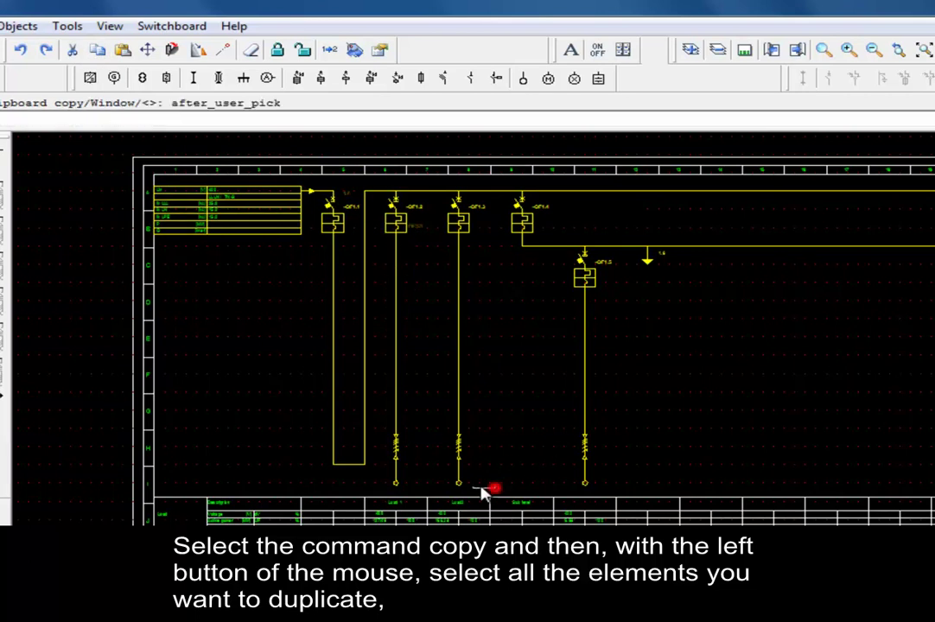
left_click(377, 201)
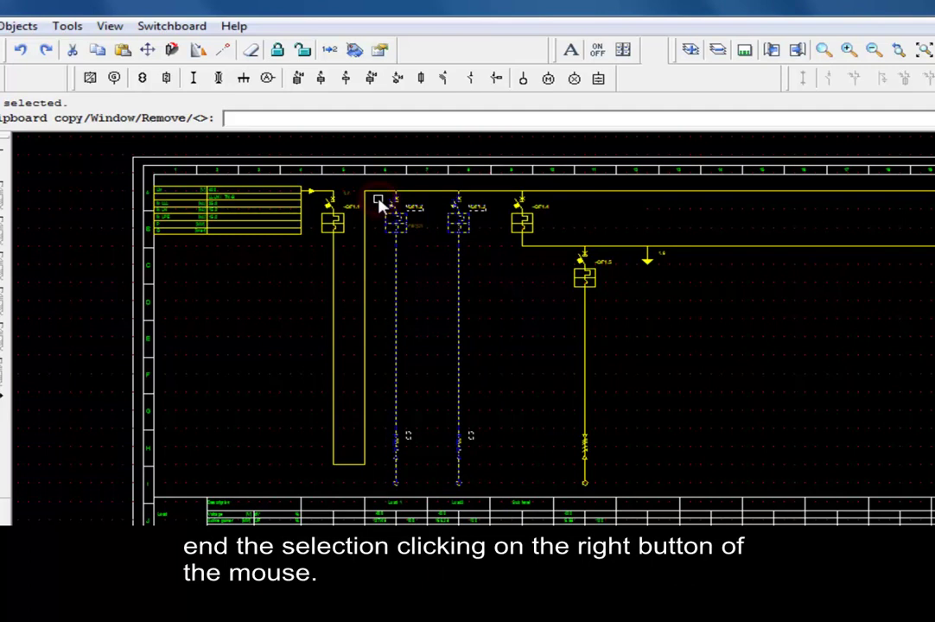
right_click(426, 264)
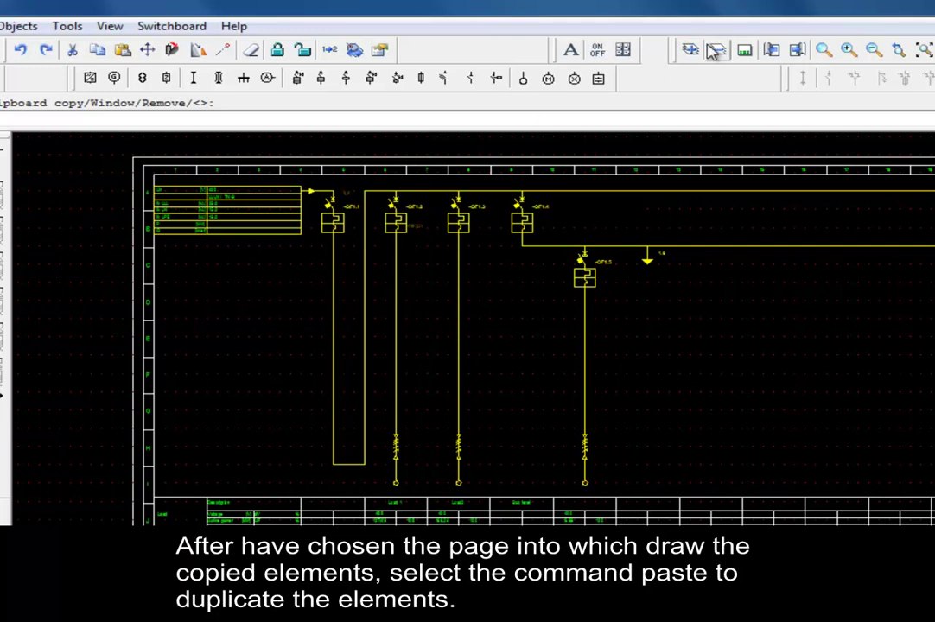
Paste the Load 1 and Load2 feeders onto the second sheet's 1.6 busbar, accepting Feeder properties
left_click(797, 52)
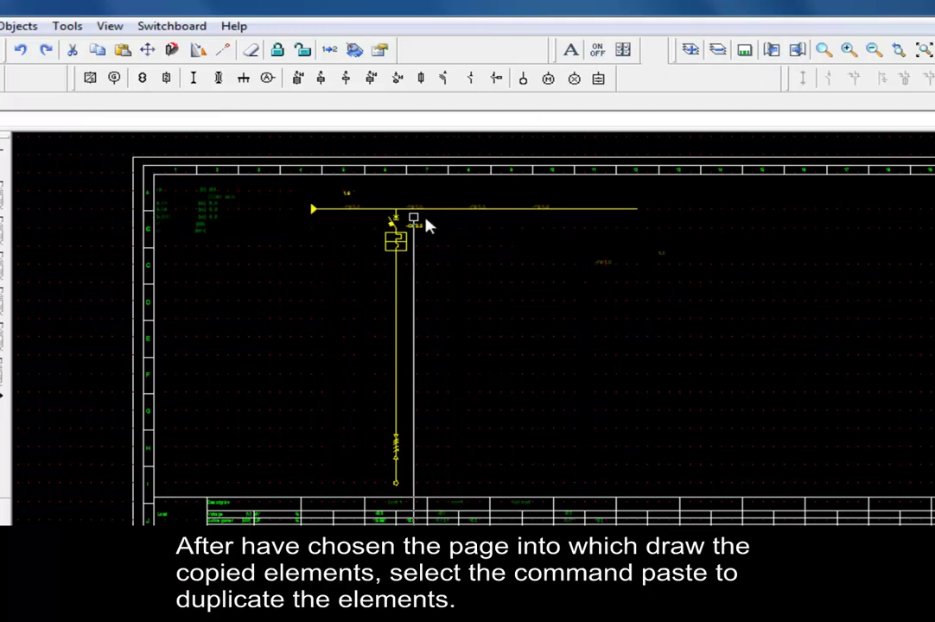
left_click(121, 49)
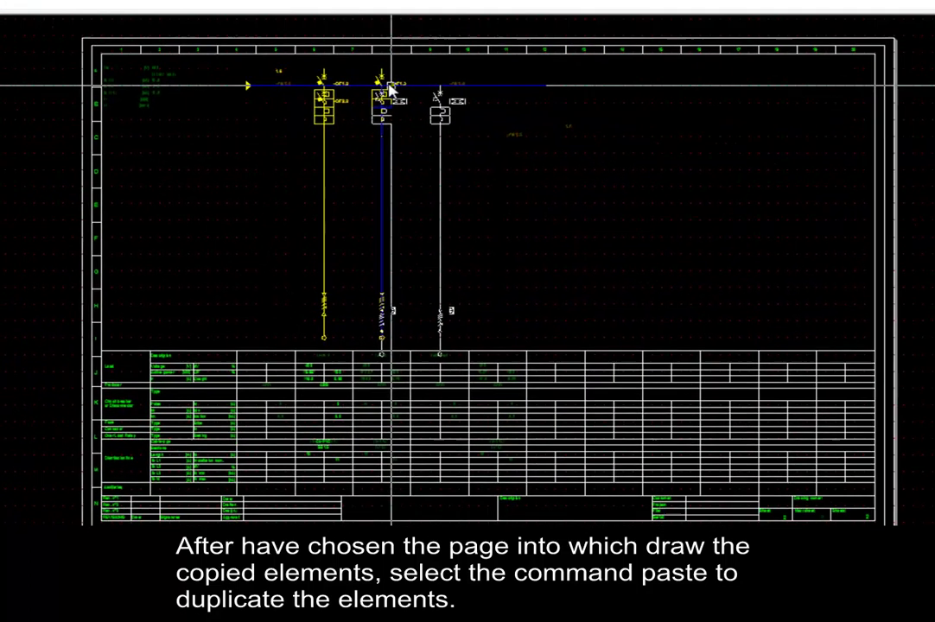
left_click(389, 87)
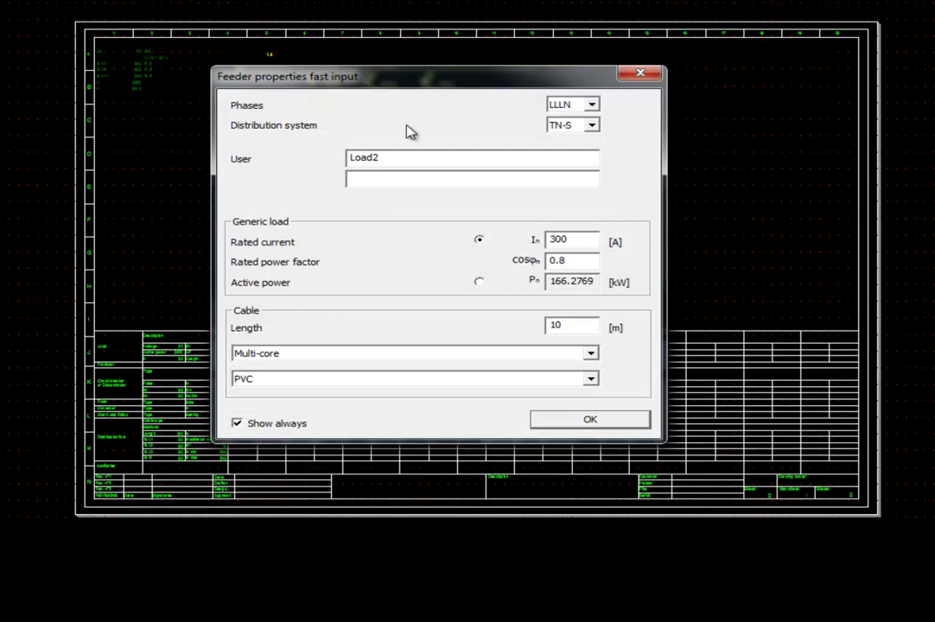
left_click(581, 419)
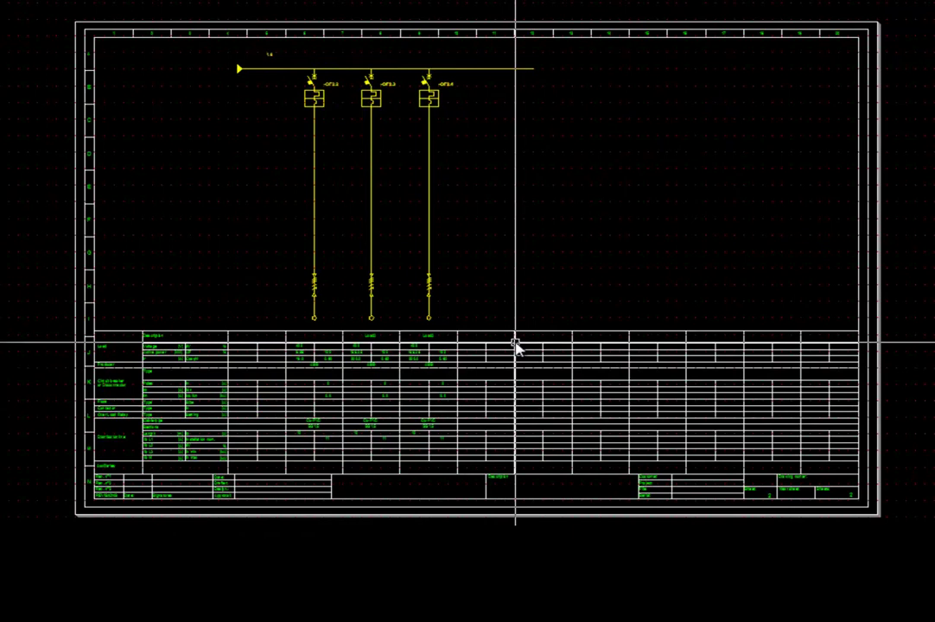